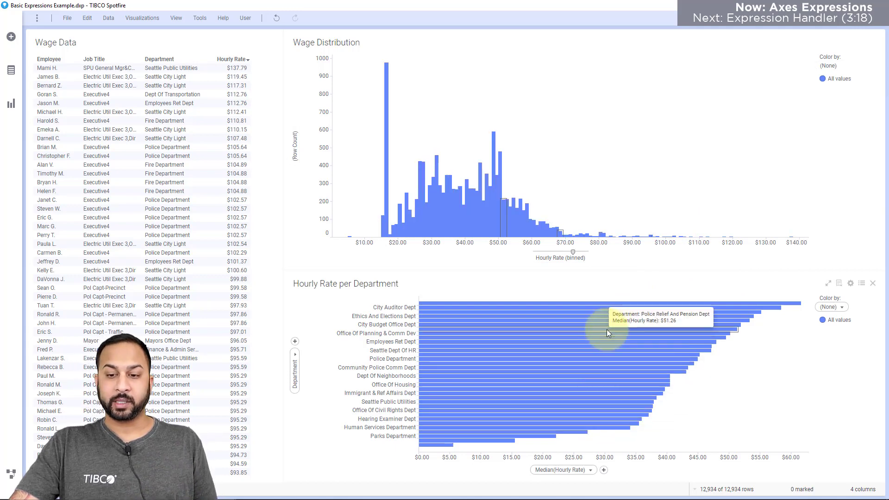
Step: Open the histogram's Hourly Rate (binned) axis expression, AutoBinNumeric([Hourly Rate],255)
{"action": "left_click", "coordinate": [591, 258]}
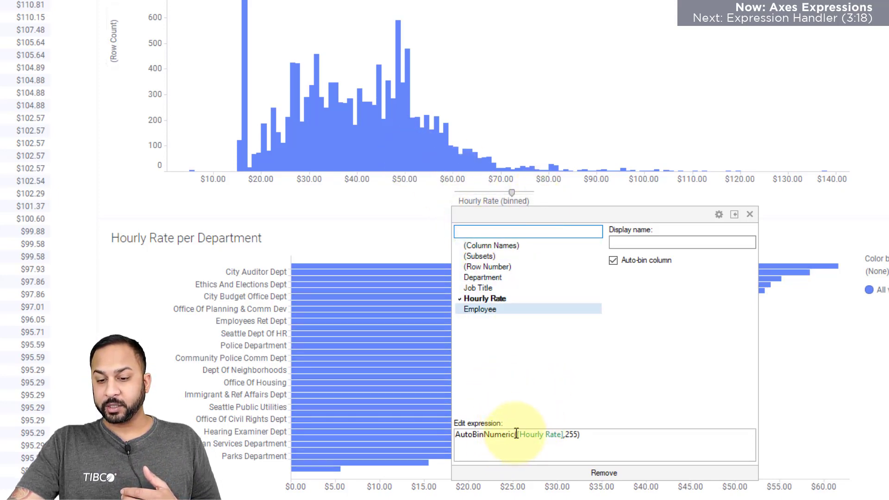
Step: Change the histogram's x-axis expression to BinByEvenDistance([Hourly Rate],5) and apply it
{"action": "left_click_drag", "start_coordinate": [516, 434], "coordinate": [424, 431]}
{"action": "type", "text": "Bin"}
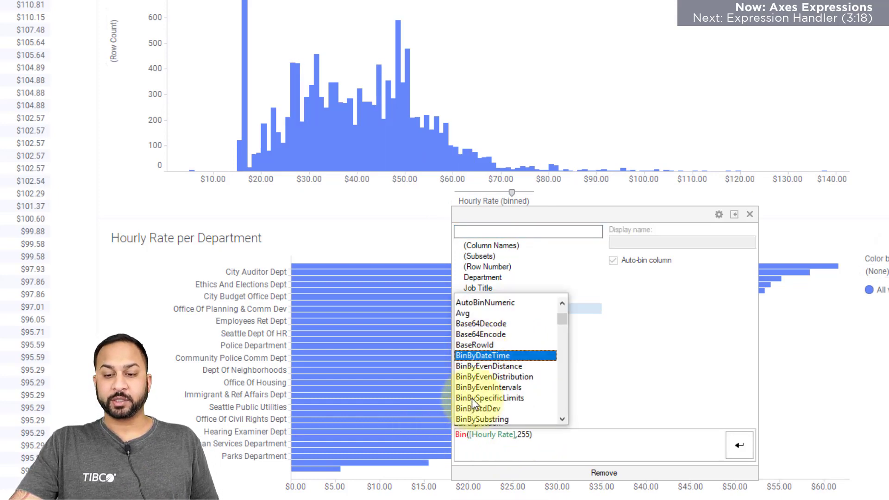
{"action": "double_click", "coordinate": [478, 366]}
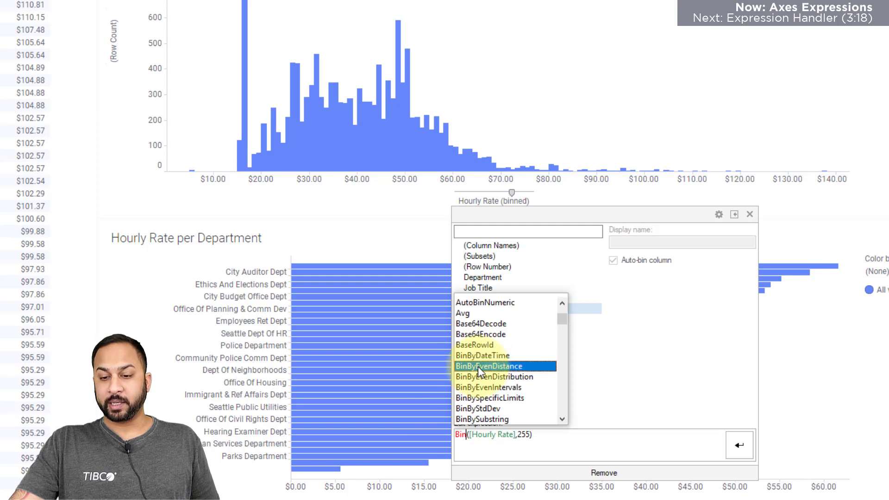
{"action": "double_click", "coordinate": [586, 438]}
{"action": "key", "text": "BackSpace"}
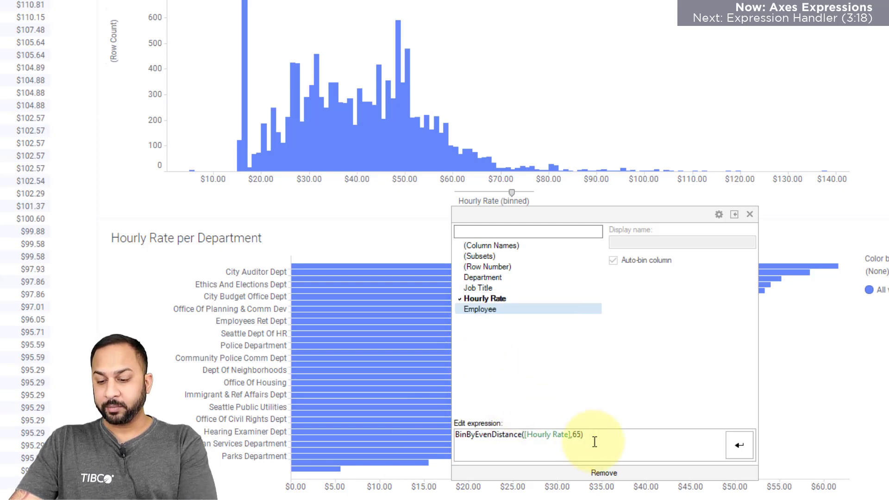
{"action": "type", "text": "5"}
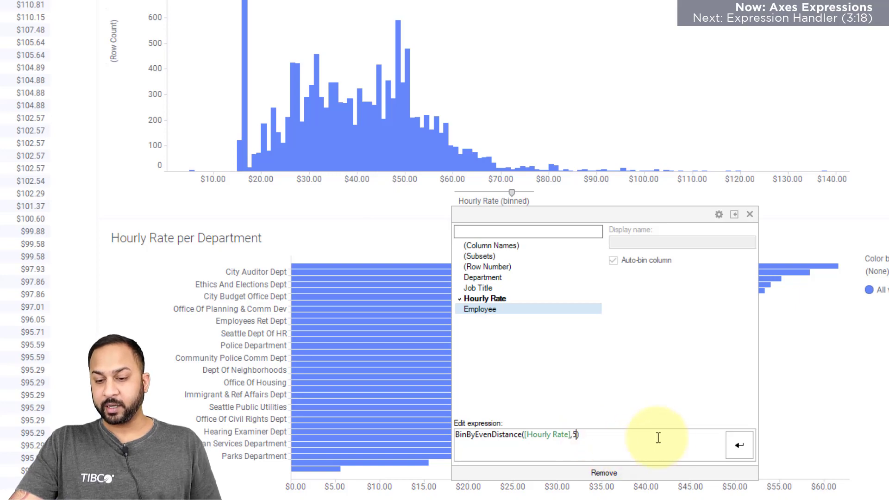
{"action": "left_click", "coordinate": [738, 444]}
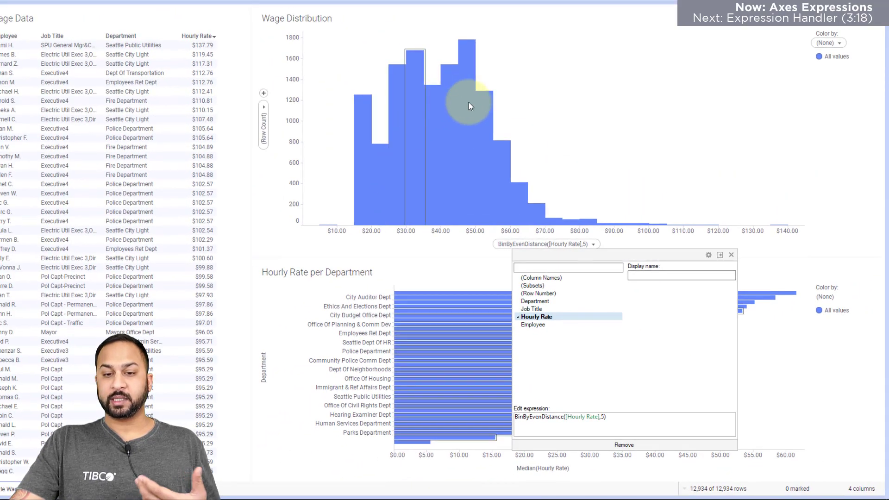
{"action": "mouse_move", "coordinate": [478, 111]}
{"action": "left_click", "coordinate": [704, 119]}
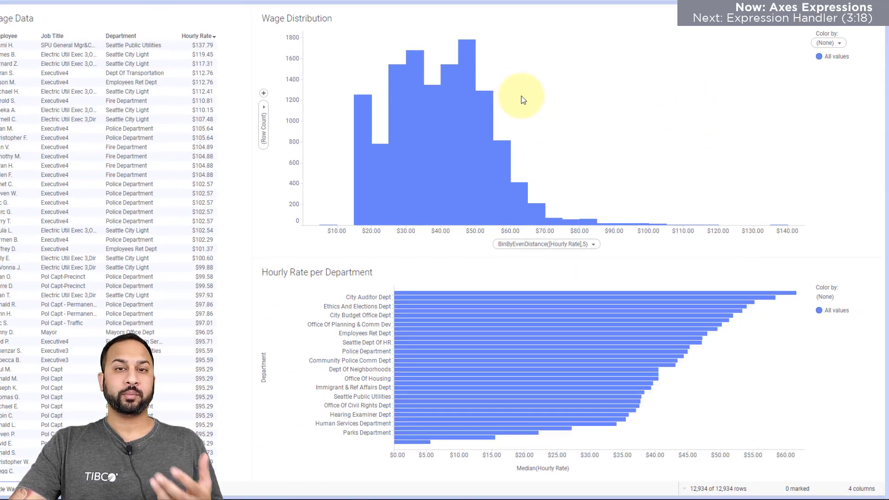
Step: Colour the histogram bars by a CASE expression splitting Hourly Rate into High, Mid and Low
{"action": "left_click", "coordinate": [829, 42]}
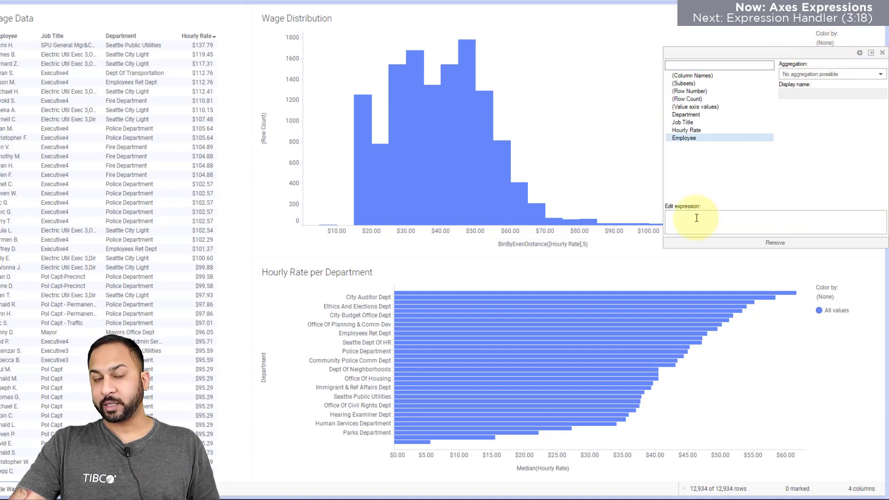
{"action": "key", "text": "ctrl+v"}
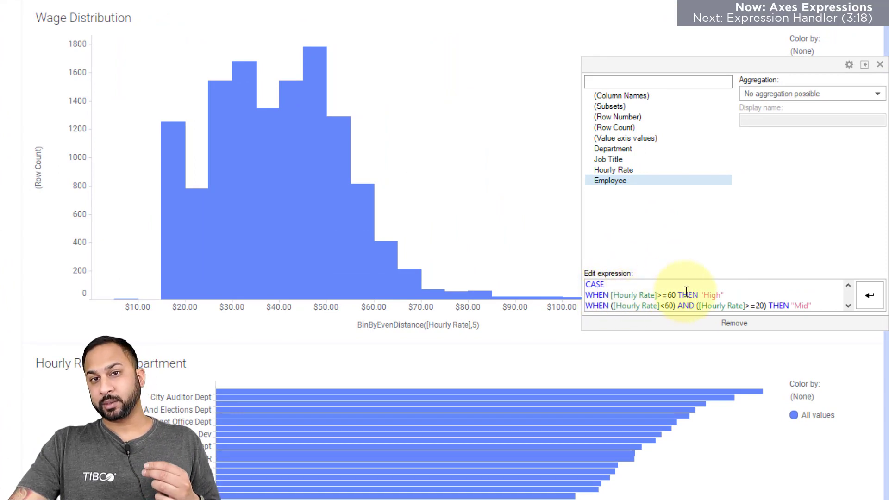
{"action": "scroll", "coordinate": [695, 289], "scroll_direction": "down", "scroll_amount": 2}
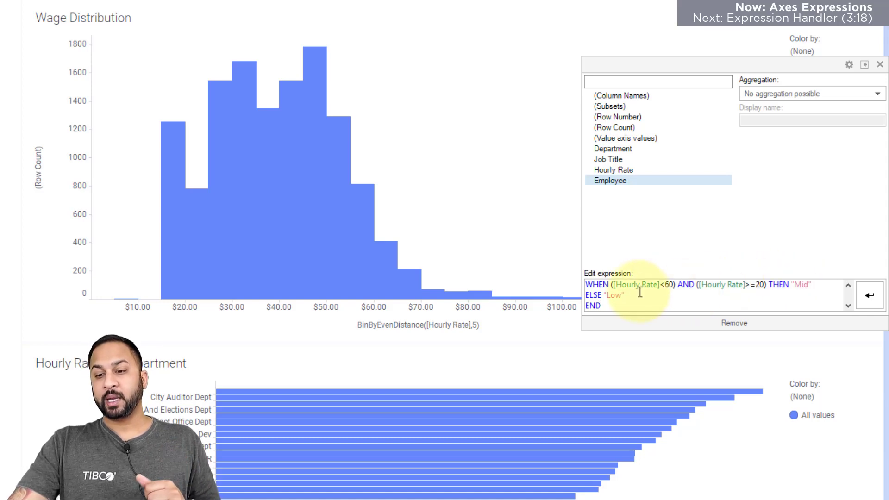
{"action": "left_click", "coordinate": [870, 296]}
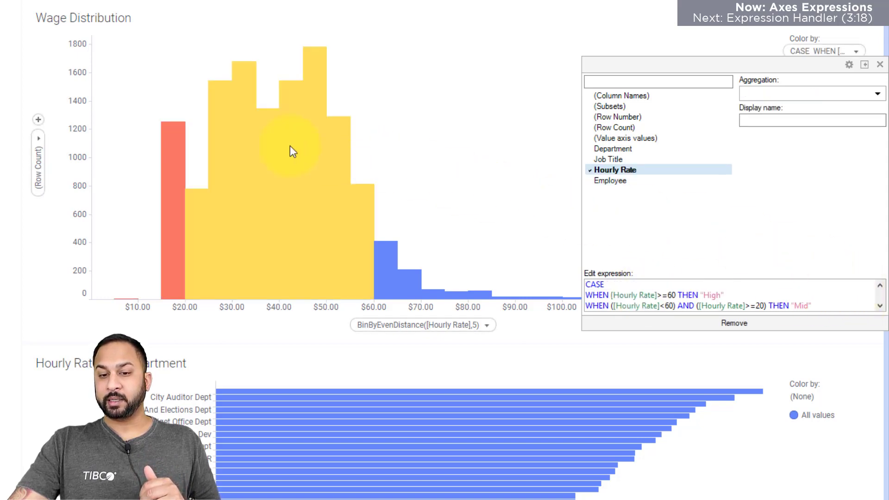
{"action": "left_click", "coordinate": [427, 171]}
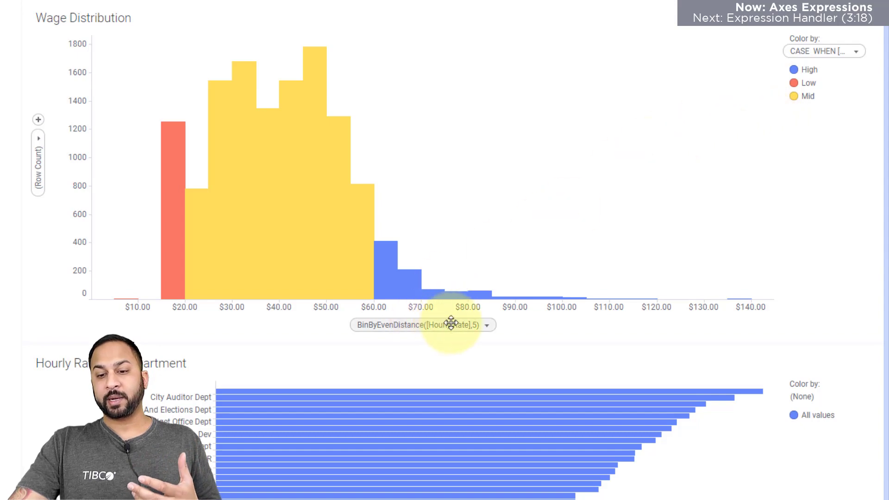
Step: Give the colouring expression the display name 'Wage Tier'
{"action": "left_click", "coordinate": [803, 52]}
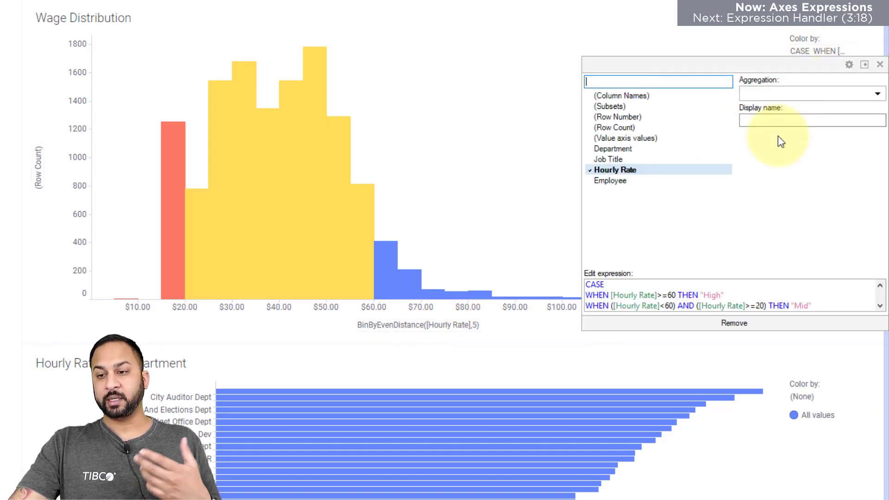
{"action": "left_click", "coordinate": [762, 119]}
{"action": "type", "text": "Wag"}
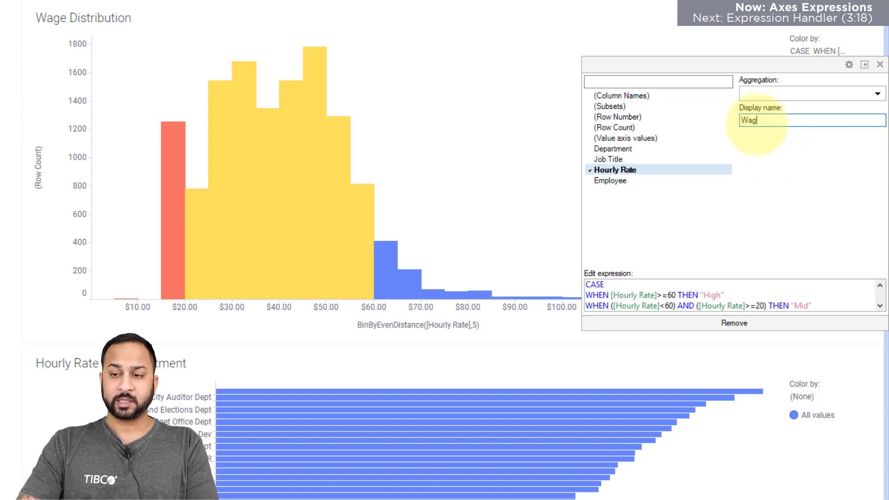
{"action": "type", "text": "e Tier"}
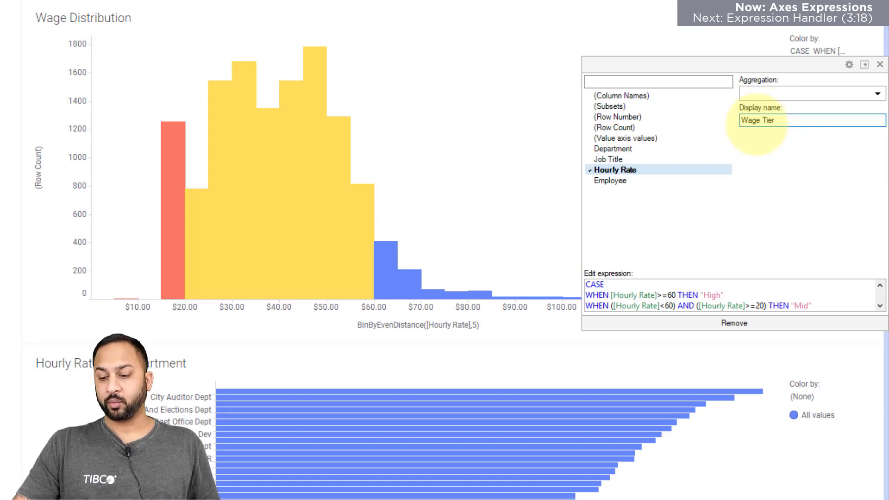
{"action": "left_click", "coordinate": [549, 93]}
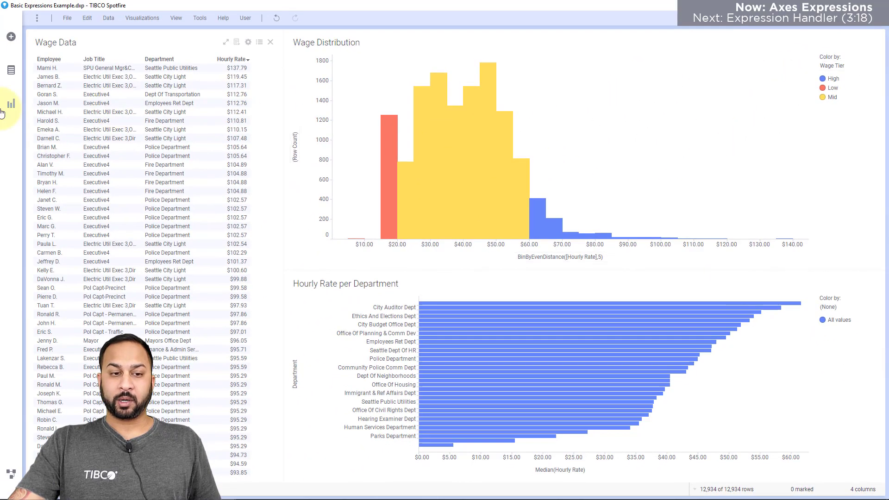
Step: Place a pie chart beside the histogram with sectors sized by (Row Count) per Department
{"action": "left_click", "coordinate": [4, 110]}
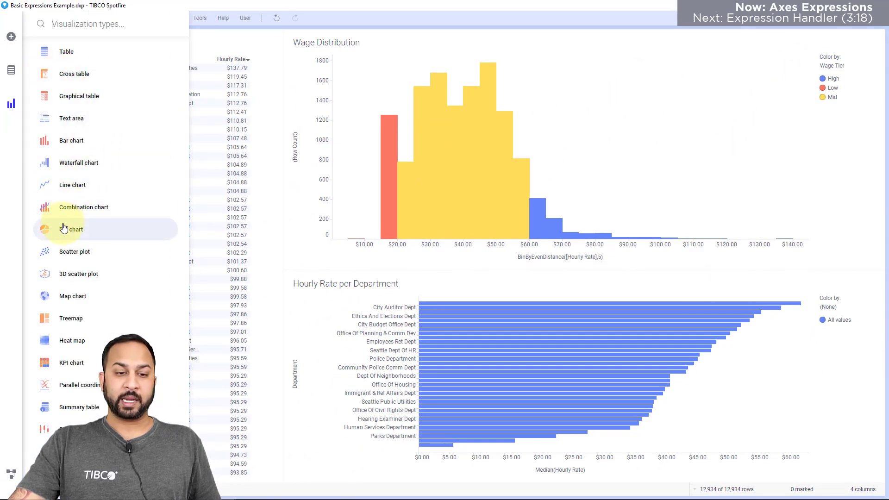
{"action": "left_click_drag", "start_coordinate": [44, 228], "coordinate": [692, 124]}
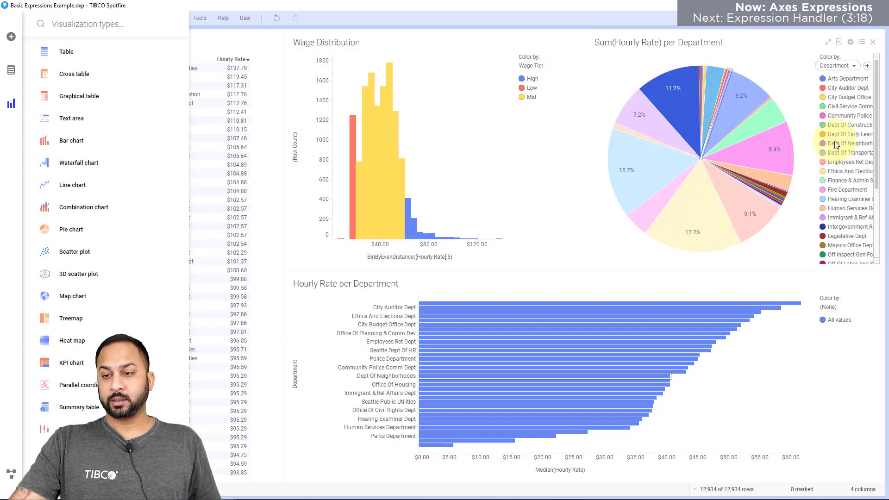
{"action": "scroll", "coordinate": [842, 155], "scroll_direction": "down", "scroll_amount": 3}
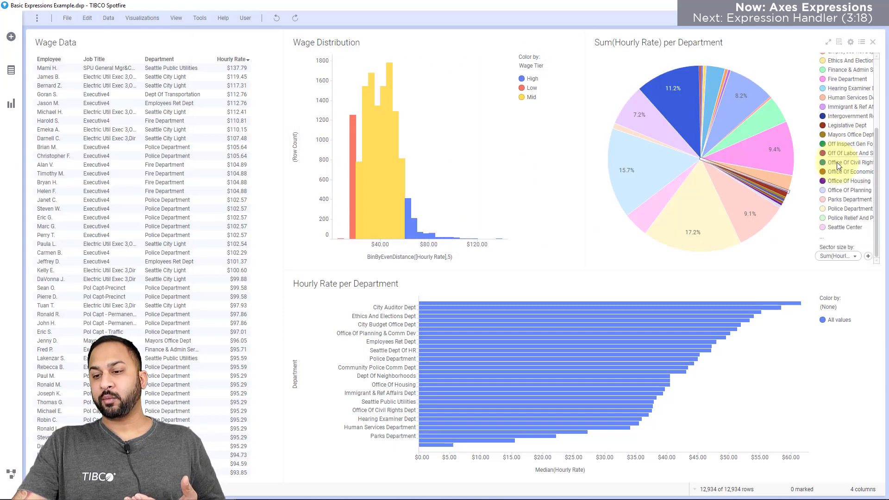
{"action": "left_click", "coordinate": [842, 254]}
{"action": "left_click", "coordinate": [743, 288]}
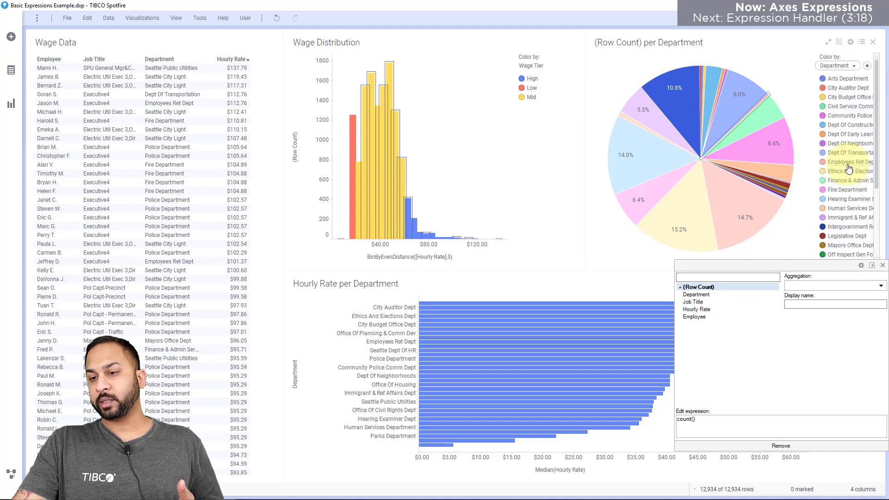
{"action": "left_click", "coordinate": [832, 66]}
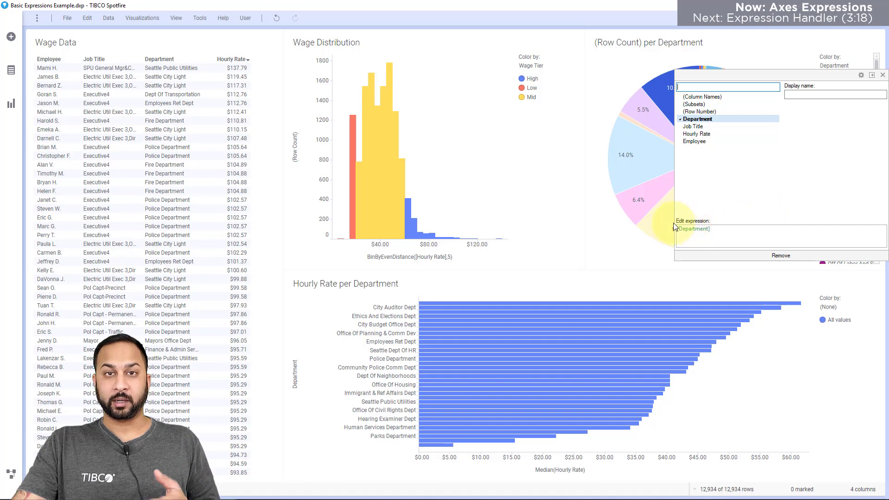
Step: Start a calculated column and insert the recent High/Mid/Low Hourly Rate CASE expression
{"action": "left_click", "coordinate": [555, 197]}
{"action": "left_click", "coordinate": [108, 21]}
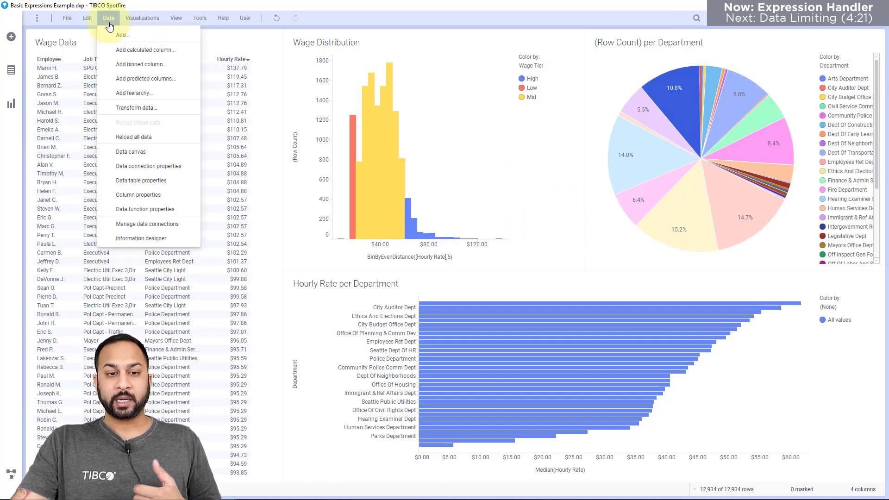
{"action": "left_click", "coordinate": [127, 51]}
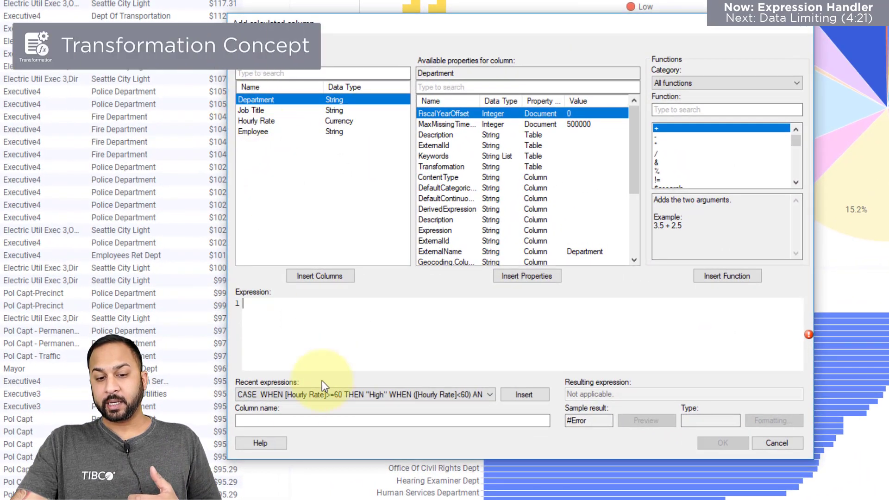
{"action": "left_click", "coordinate": [301, 400]}
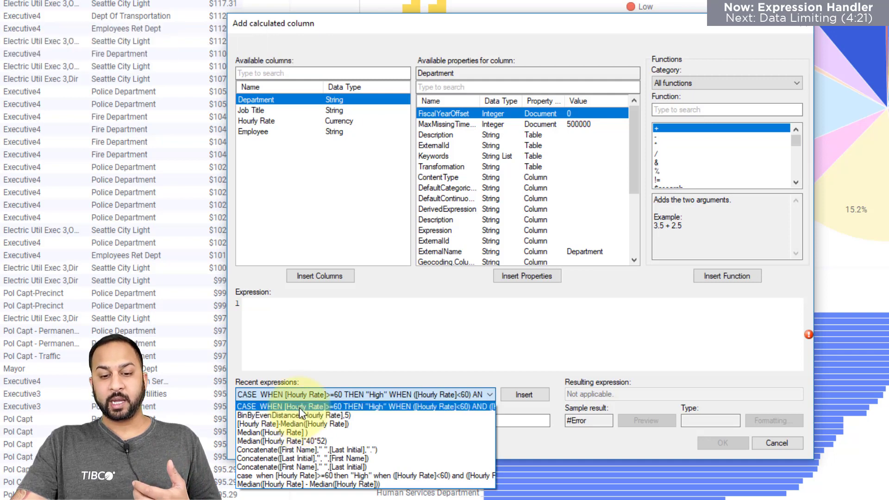
{"action": "left_click", "coordinate": [516, 390]}
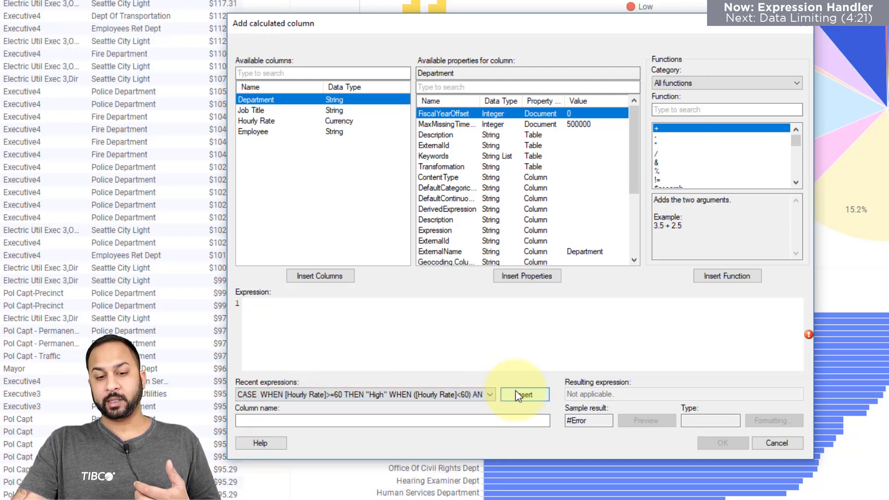
{"action": "left_click", "coordinate": [517, 392]}
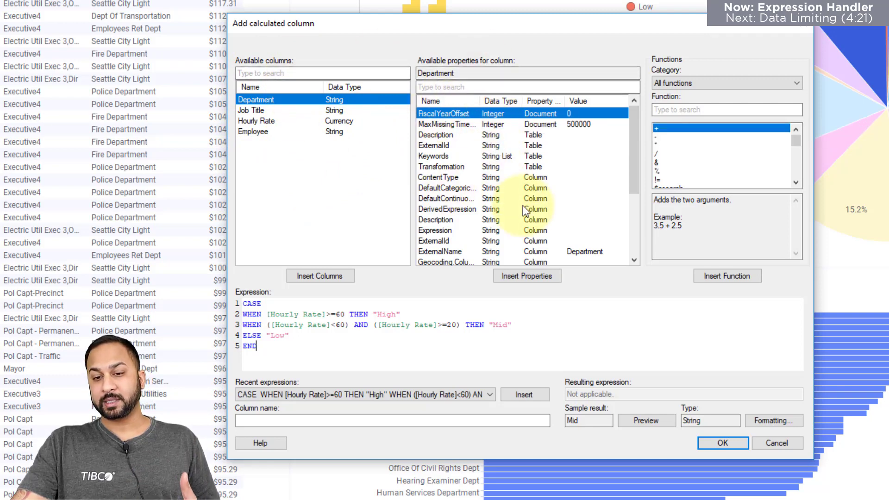
Step: Browse the Functions list and read a function's description
{"action": "left_click", "coordinate": [671, 153]}
{"action": "scroll", "coordinate": [672, 153], "scroll_direction": "down", "scroll_amount": 3}
{"action": "scroll", "coordinate": [673, 169], "scroll_direction": "down", "scroll_amount": 1}
{"action": "left_click", "coordinate": [673, 170]}
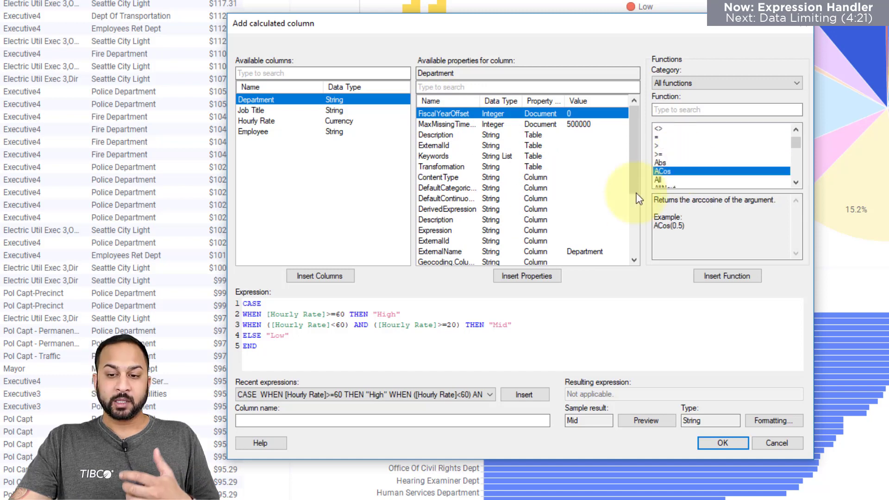
{"action": "left_click", "coordinate": [346, 358]}
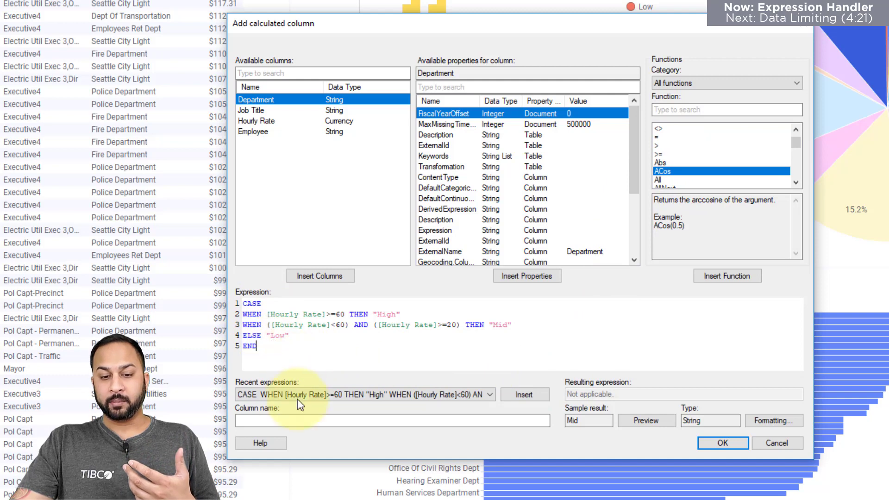
Step: Name the column 'Wage Tier', preview its sample tier values, and confirm with OK
{"action": "left_click", "coordinate": [324, 422]}
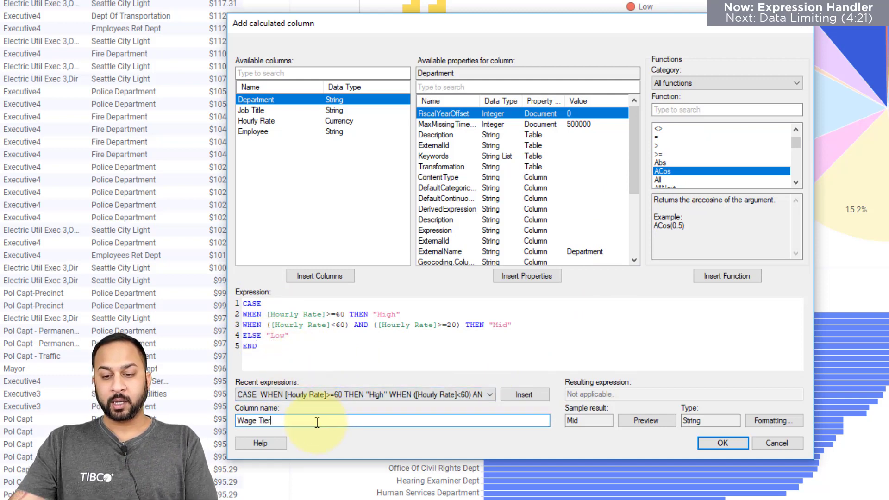
{"action": "left_click", "coordinate": [649, 420]}
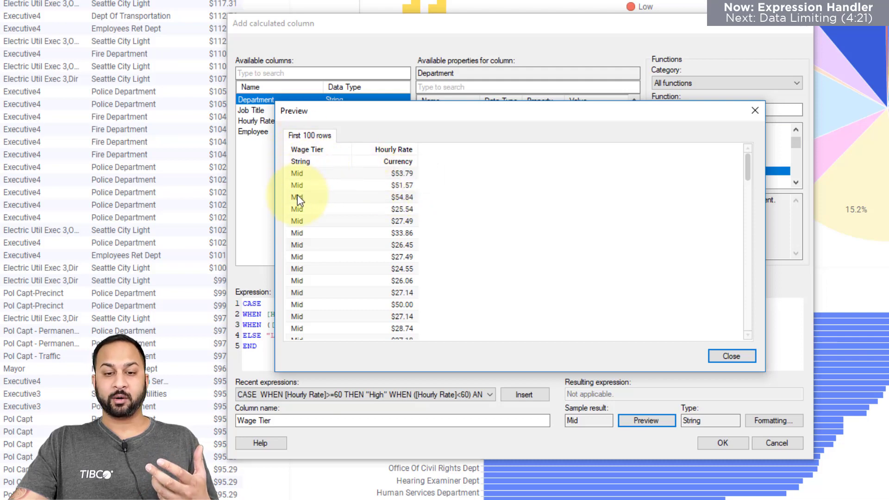
{"action": "left_click", "coordinate": [726, 357]}
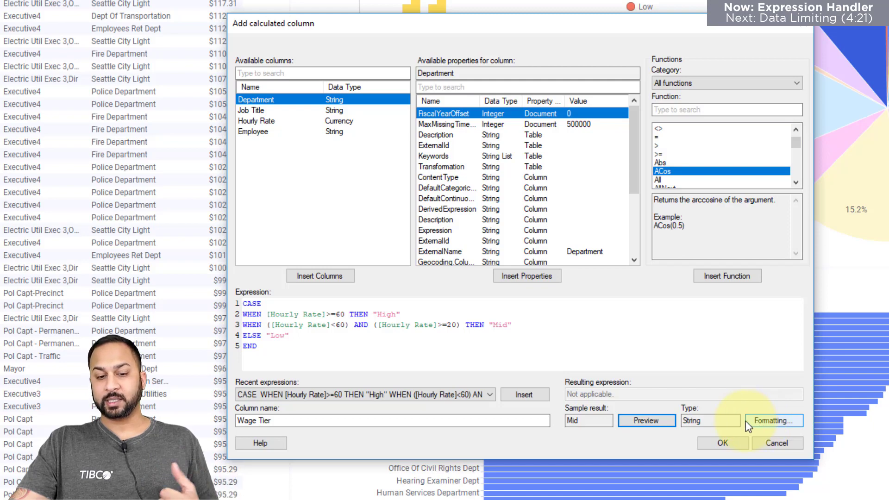
{"action": "left_click", "coordinate": [719, 442]}
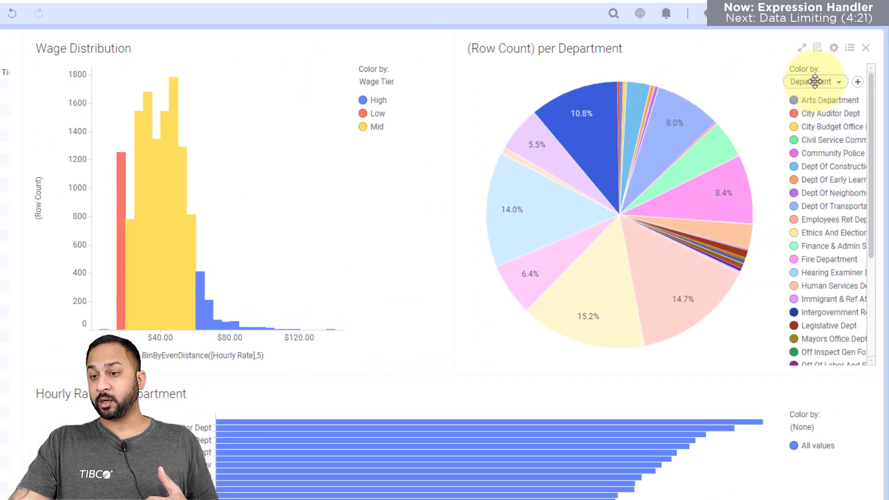
Step: Colour the pie chart by Wage Tier: Mid 83.4%, Low 9.7%, High 6.9%
{"action": "left_click", "coordinate": [815, 81]}
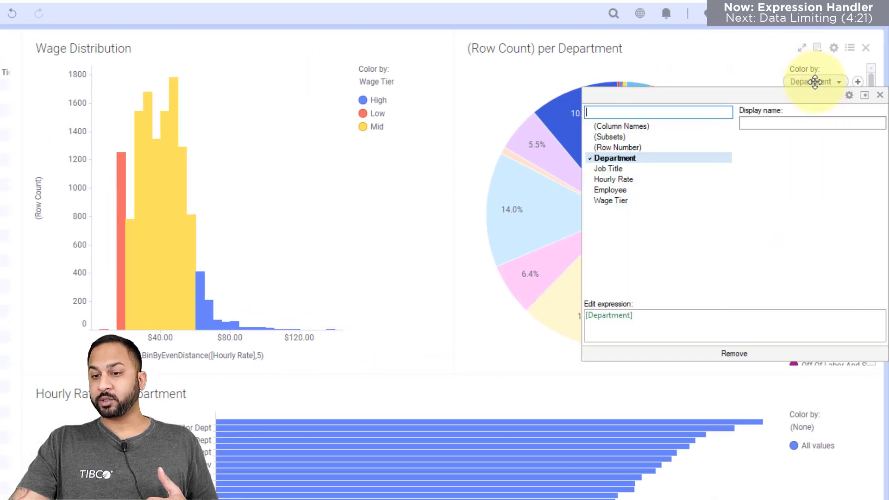
{"action": "left_click", "coordinate": [642, 205]}
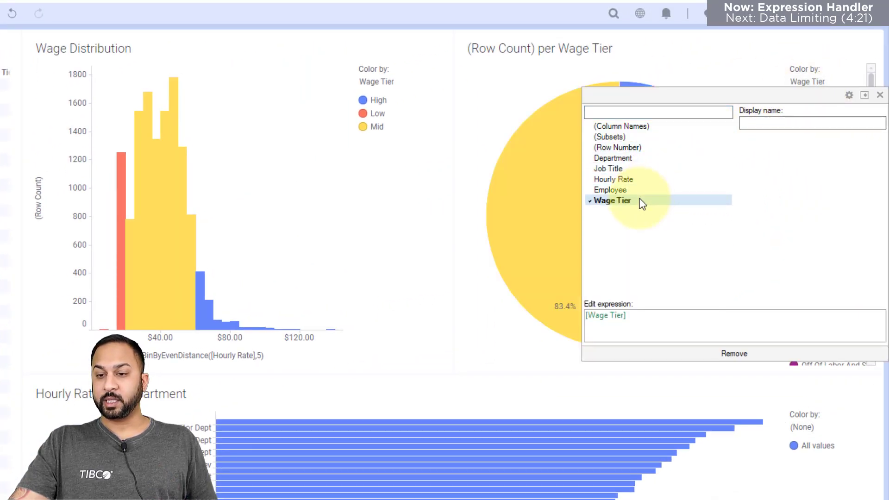
{"action": "left_click", "coordinate": [520, 80]}
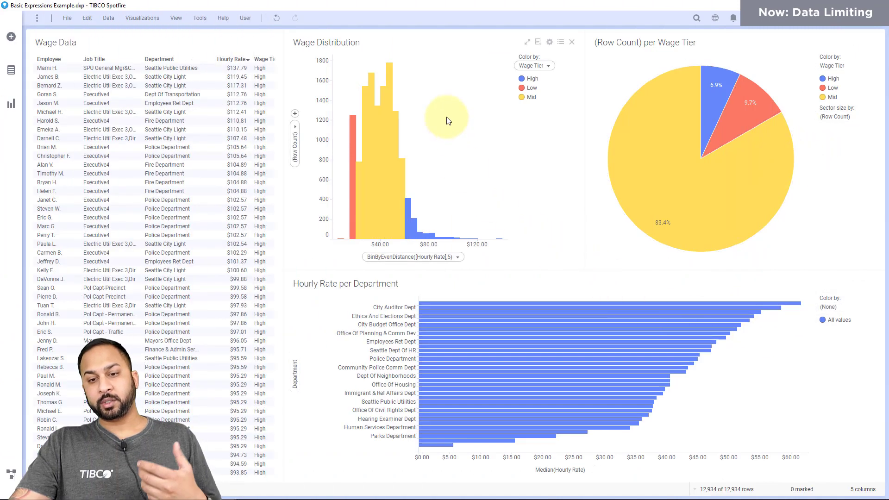
Step: Limit the Wage Distribution histogram's data with the expression [Hourly Rate]>35
{"action": "left_click", "coordinate": [550, 42]}
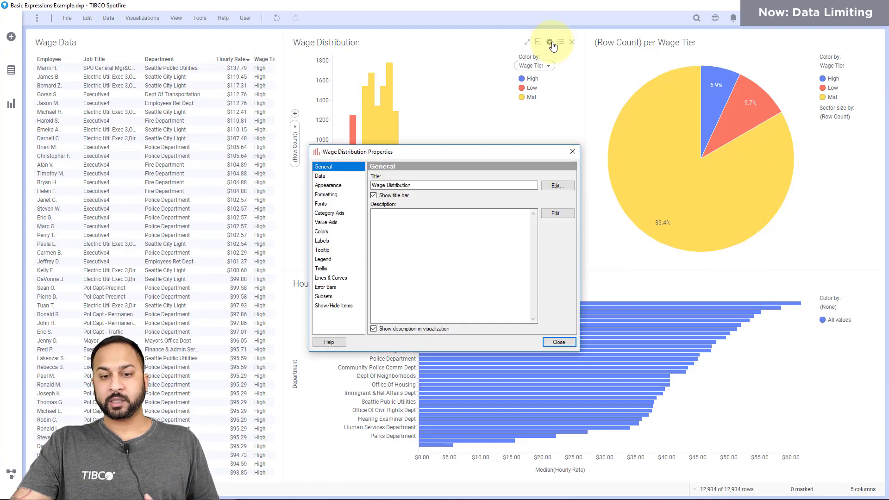
{"action": "left_click_drag", "start_coordinate": [369, 153], "coordinate": [618, 57]}
{"action": "left_click", "coordinate": [489, 95]}
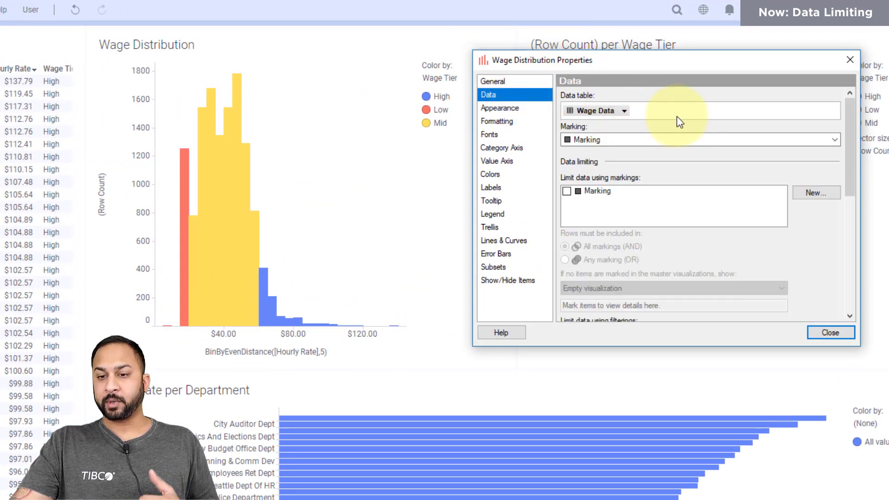
{"action": "scroll", "coordinate": [679, 136], "scroll_direction": "down", "scroll_amount": 3}
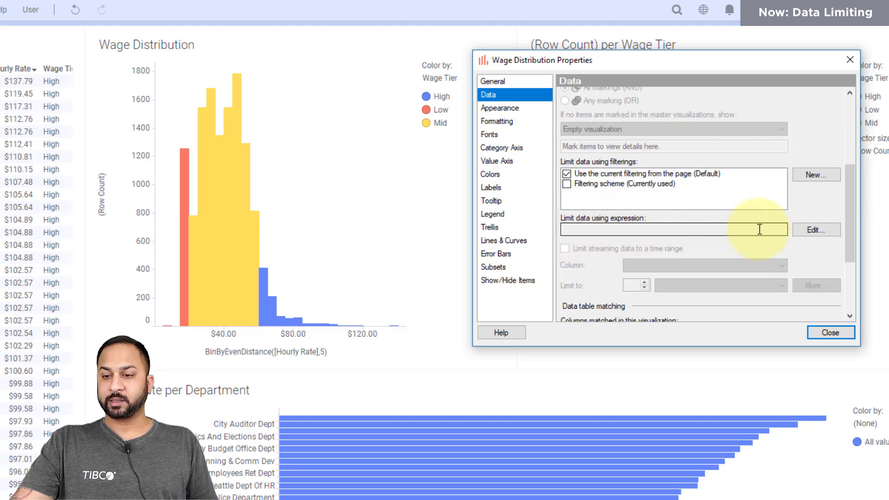
{"action": "left_click", "coordinate": [812, 231]}
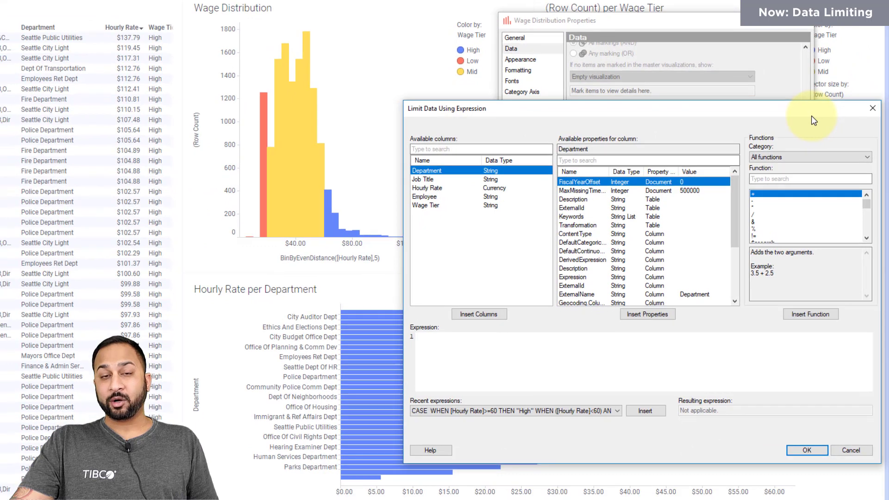
{"action": "left_click_drag", "start_coordinate": [812, 117], "coordinate": [812, 97]}
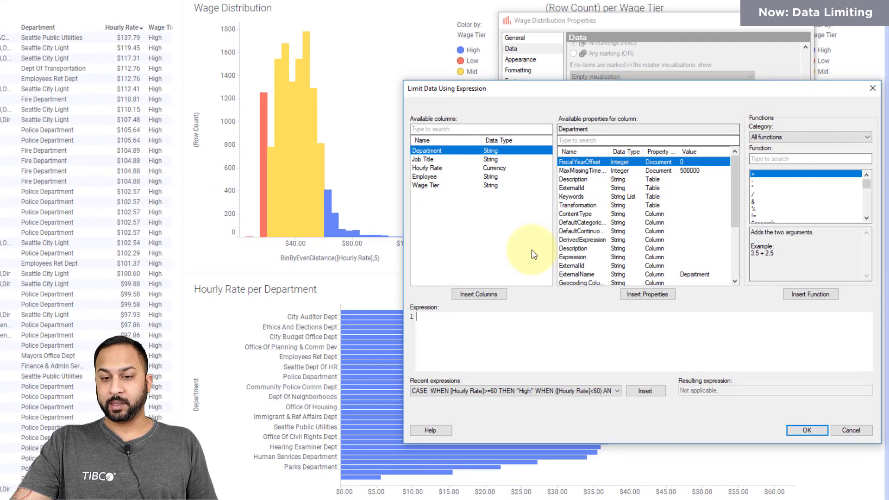
{"action": "left_click", "coordinate": [450, 167]}
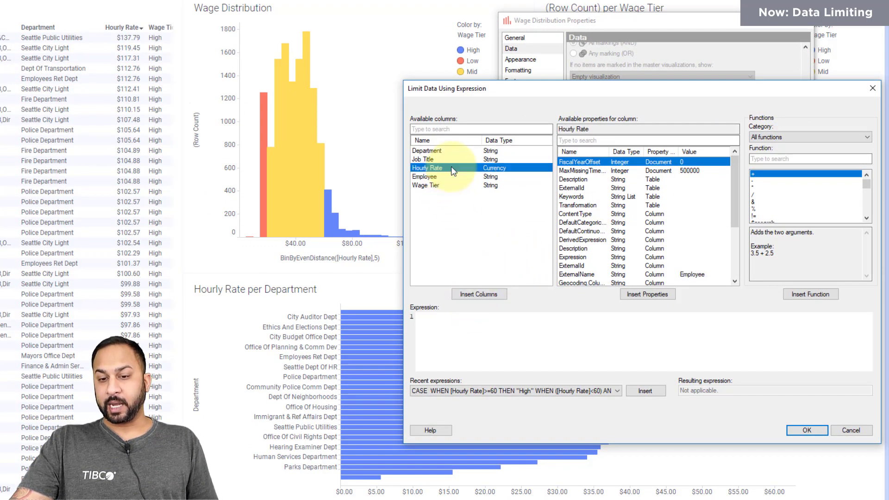
{"action": "left_click", "coordinate": [477, 296]}
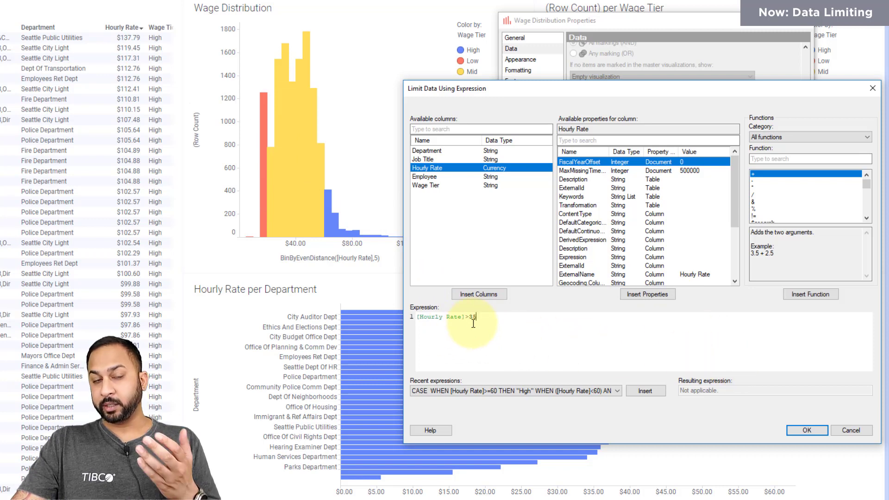
{"action": "left_click", "coordinate": [807, 430]}
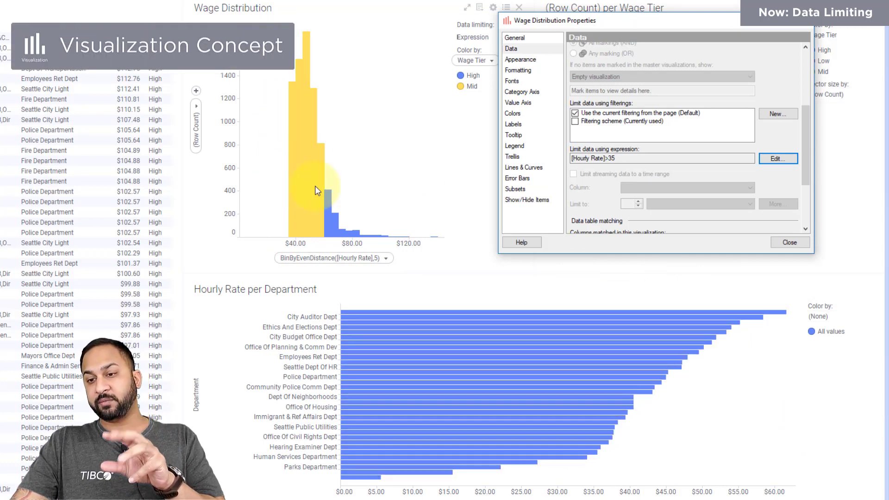
Step: Show the Filters panel and try raising the Hourly Rate minimum to $40.10
{"action": "left_click", "coordinate": [790, 242]}
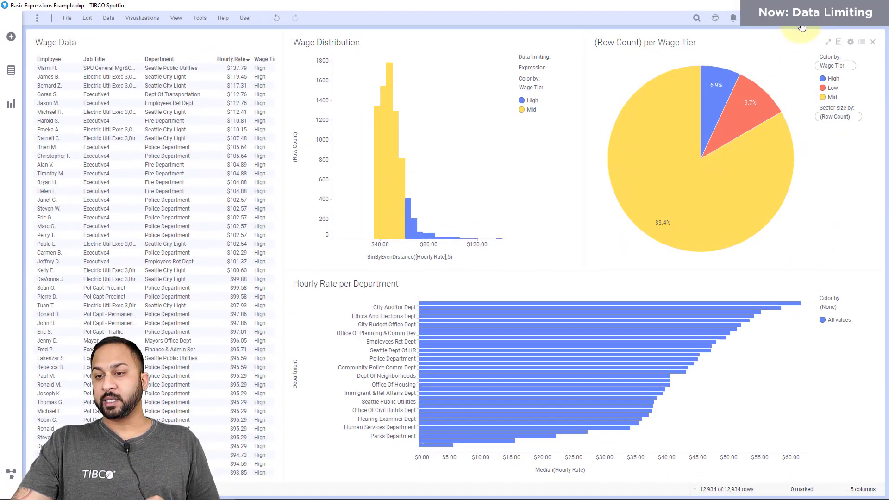
{"action": "left_click", "coordinate": [802, 21]}
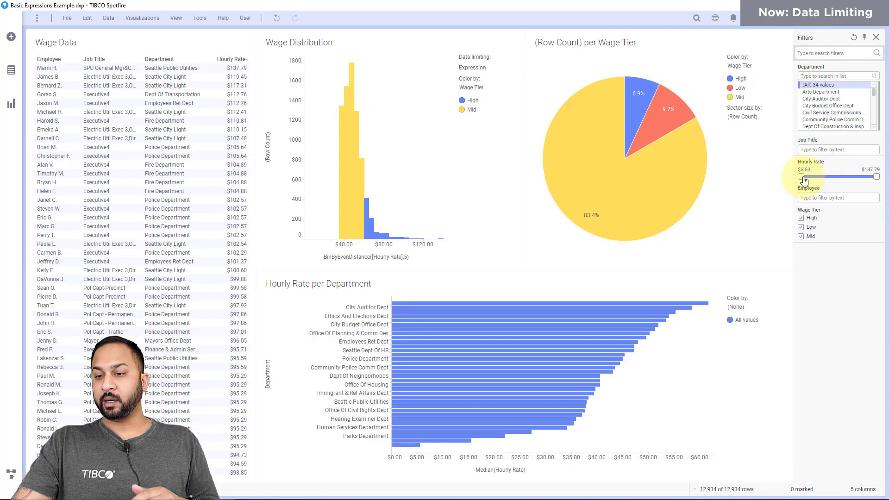
{"action": "mouse_move", "coordinate": [807, 178]}
{"action": "left_mouse_down"}
{"action": "mouse_move", "coordinate": [821, 177]}
{"action": "mouse_move", "coordinate": [801, 177]}
{"action": "left_mouse_up"}
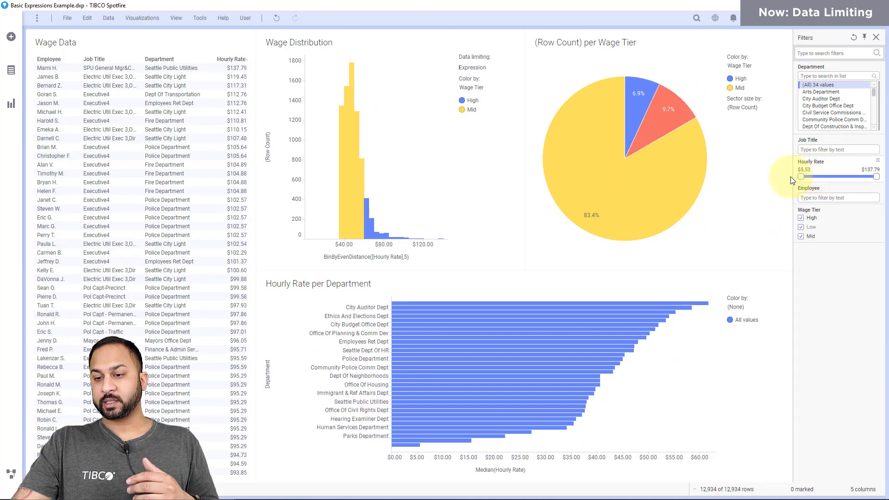